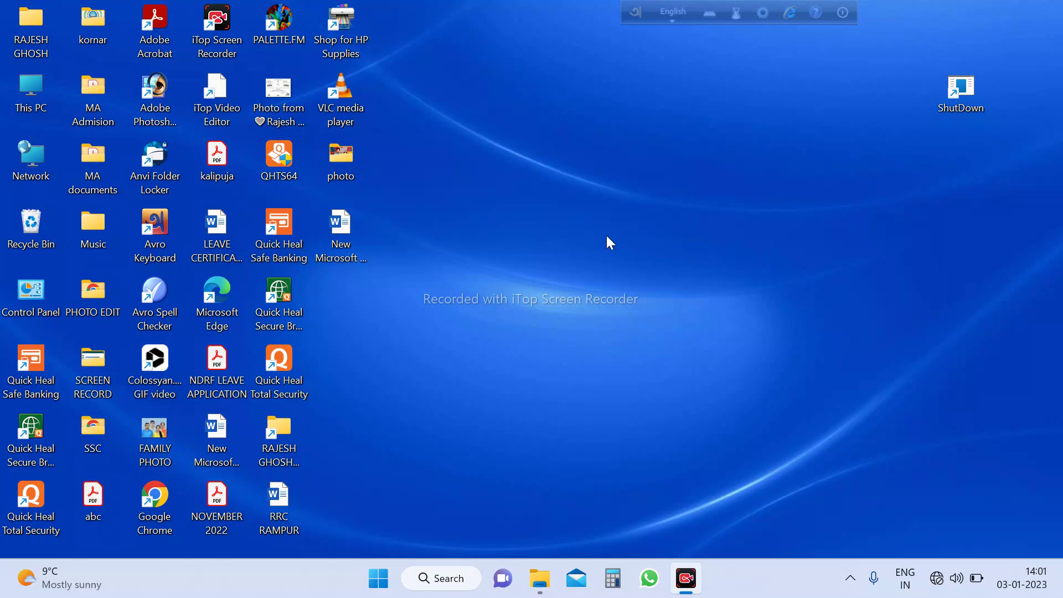
Step: Open the Personalization settings from the desktop
right_click(581, 208)
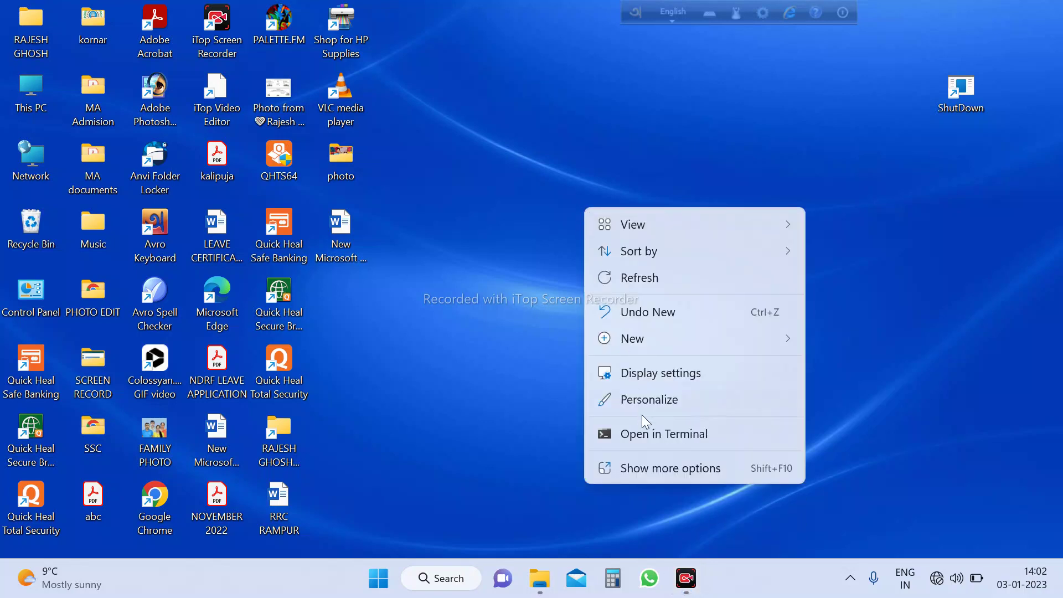
click(653, 467)
click(691, 460)
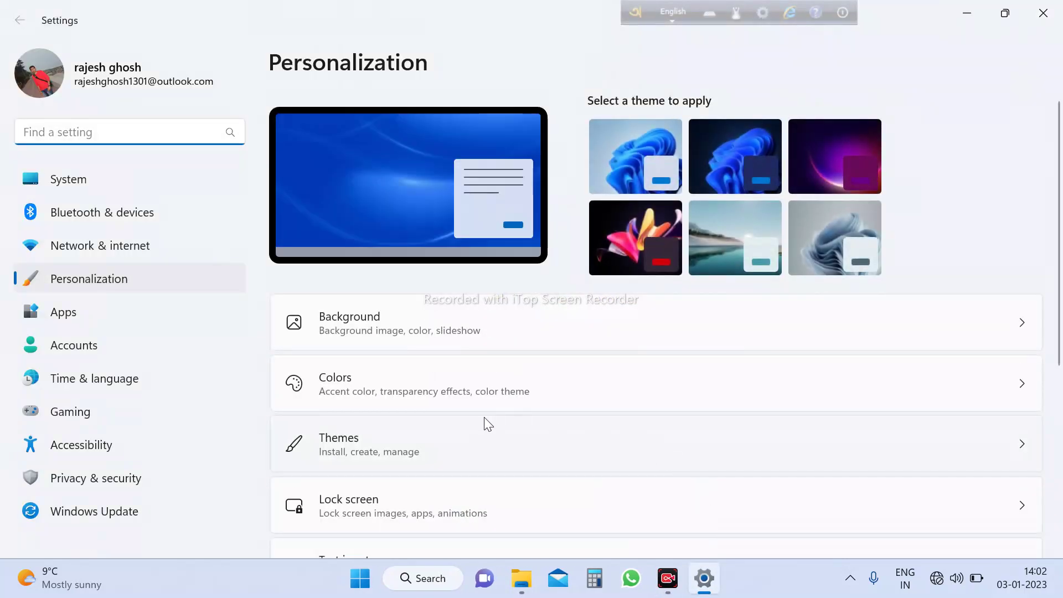
Step: Search the settings for the screen saver options and open the Change screen saver result, moving its dialog clear of the settings list
scroll(487, 424, down, 5)
scroll(486, 423, up, 5)
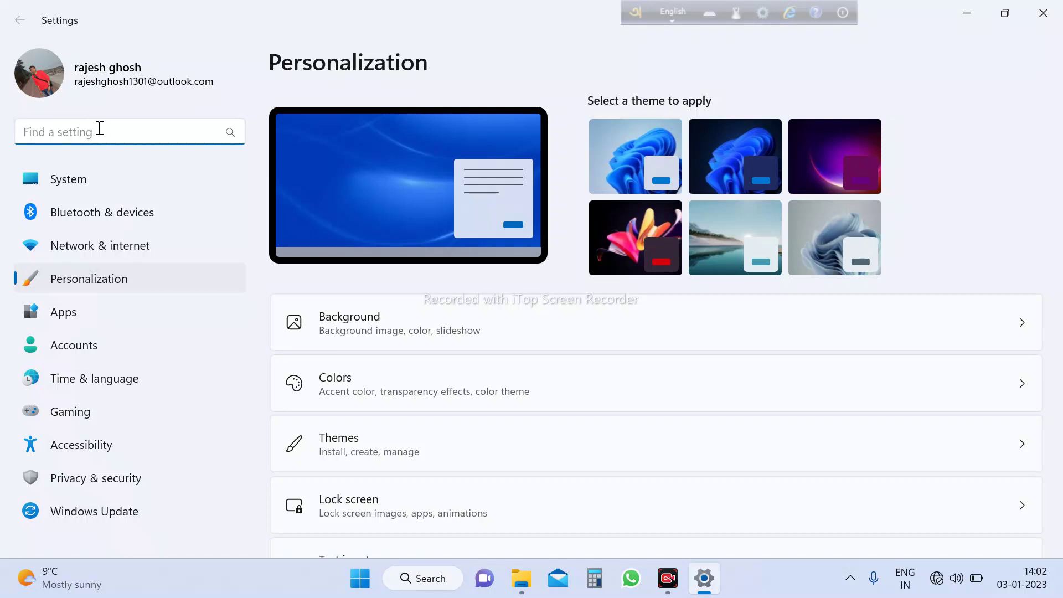
text(sce)
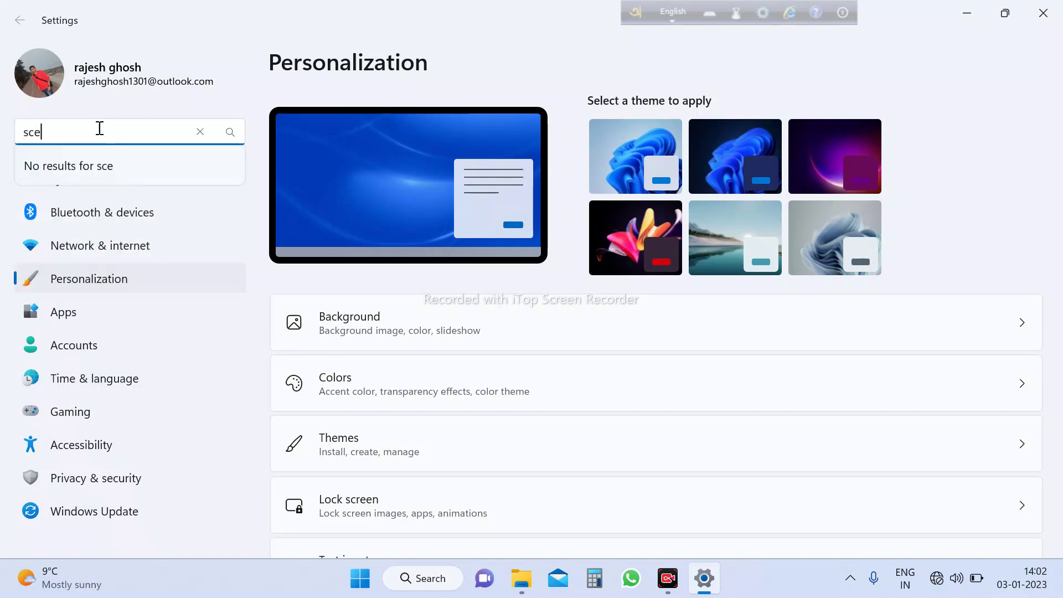
key(BackSpace)
key(BackSpace)
text(creen)
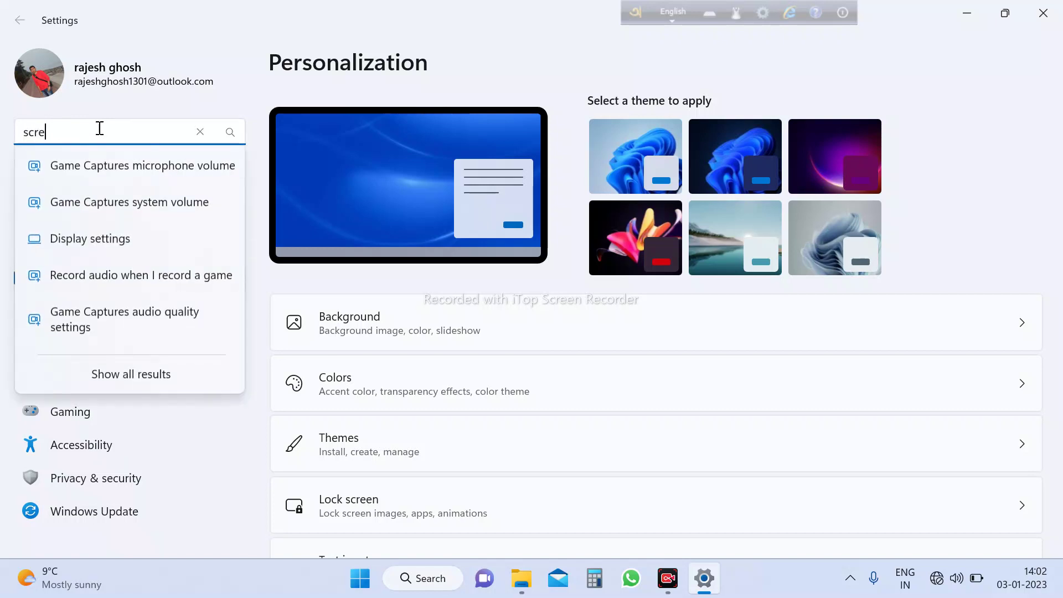
text( sa)
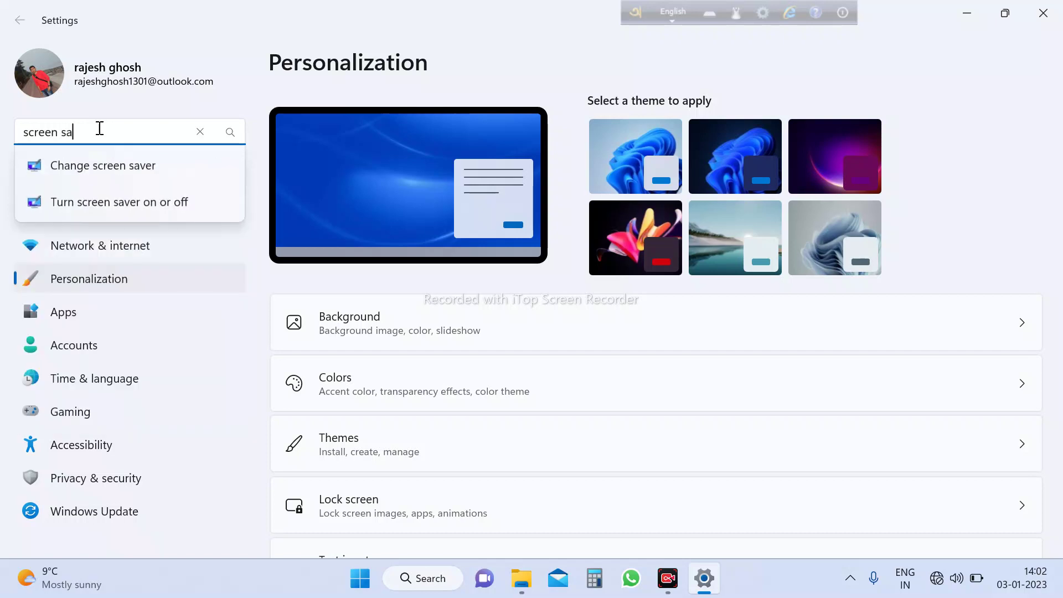
text(var)
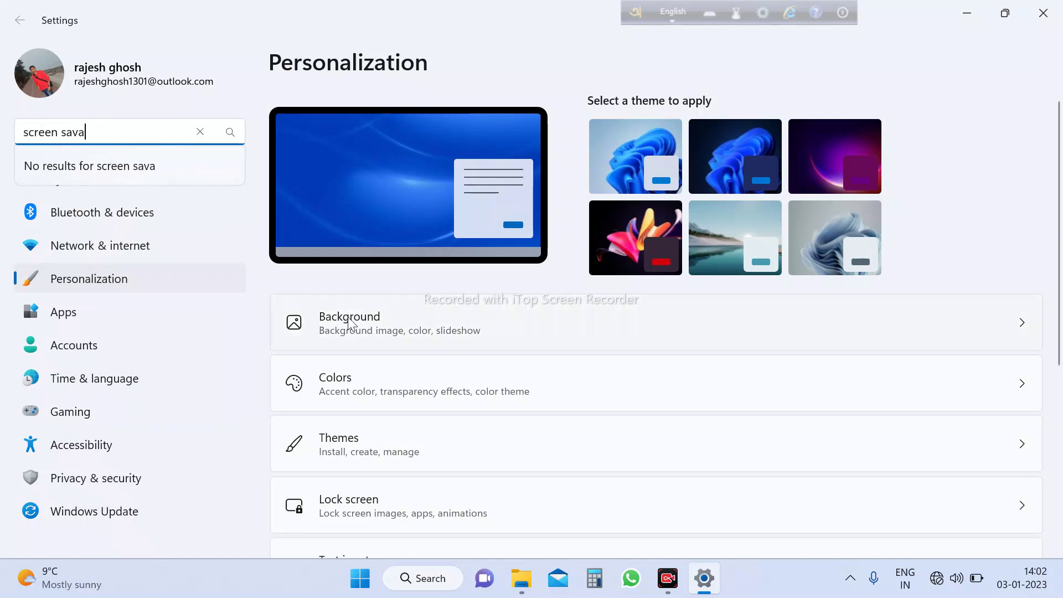
key(BackSpace)
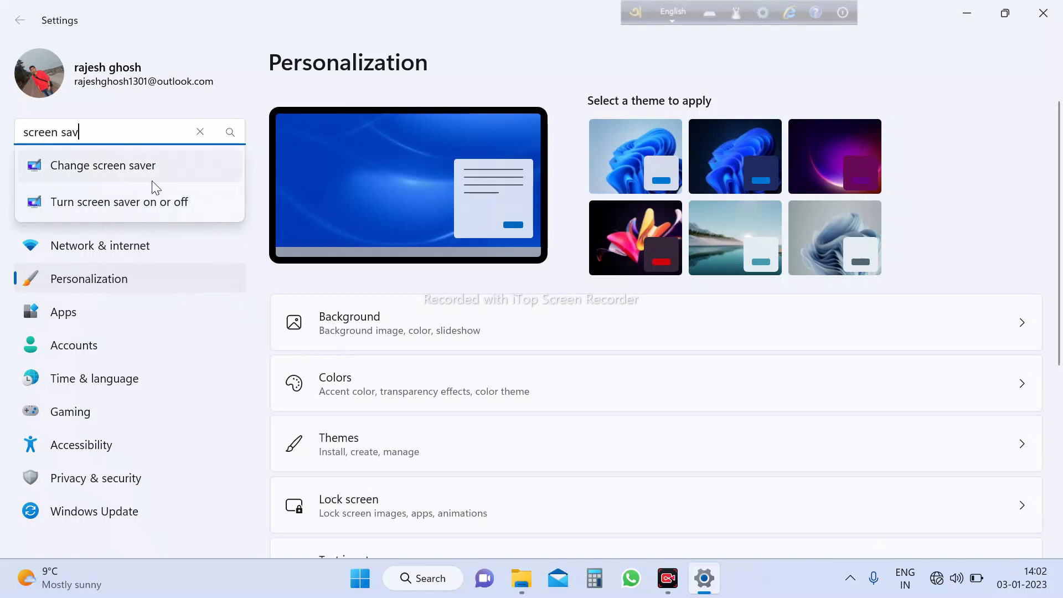
click(125, 169)
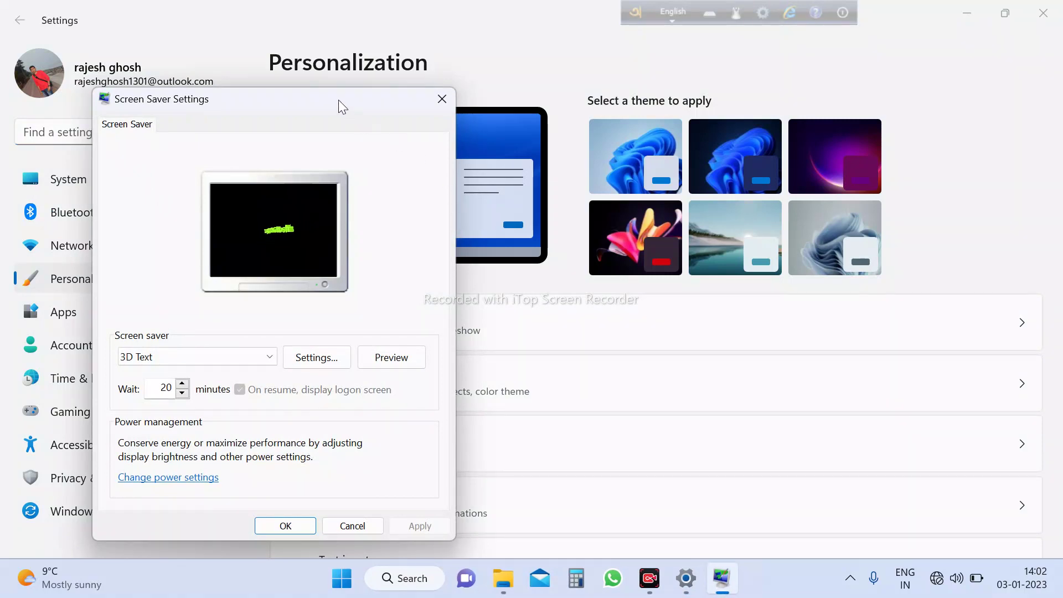
drag(329, 96, 651, 41)
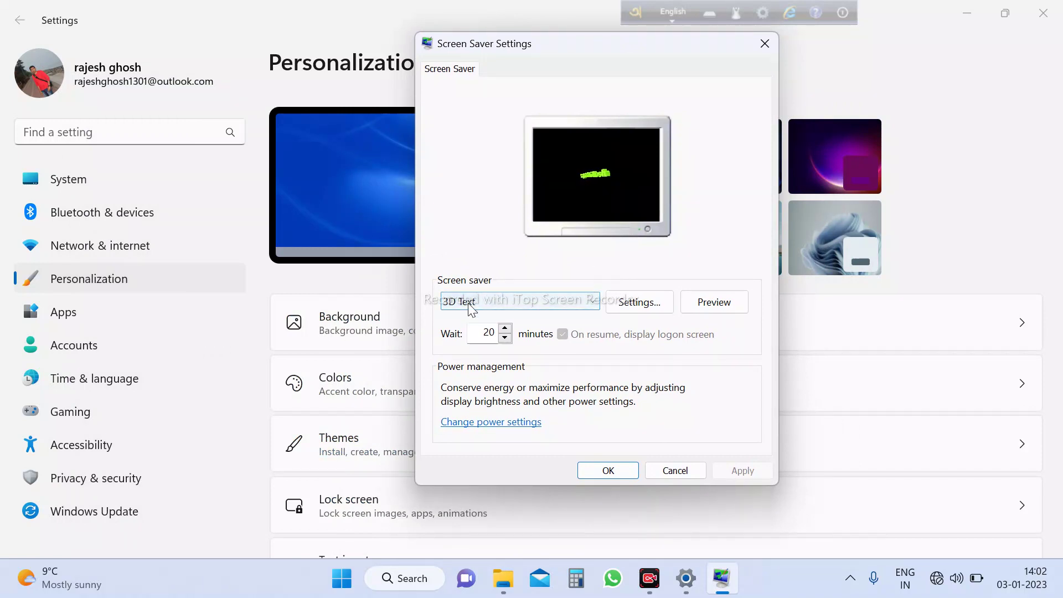
Step: Choose the Bubbles screen saver and preview it full screen
click(593, 306)
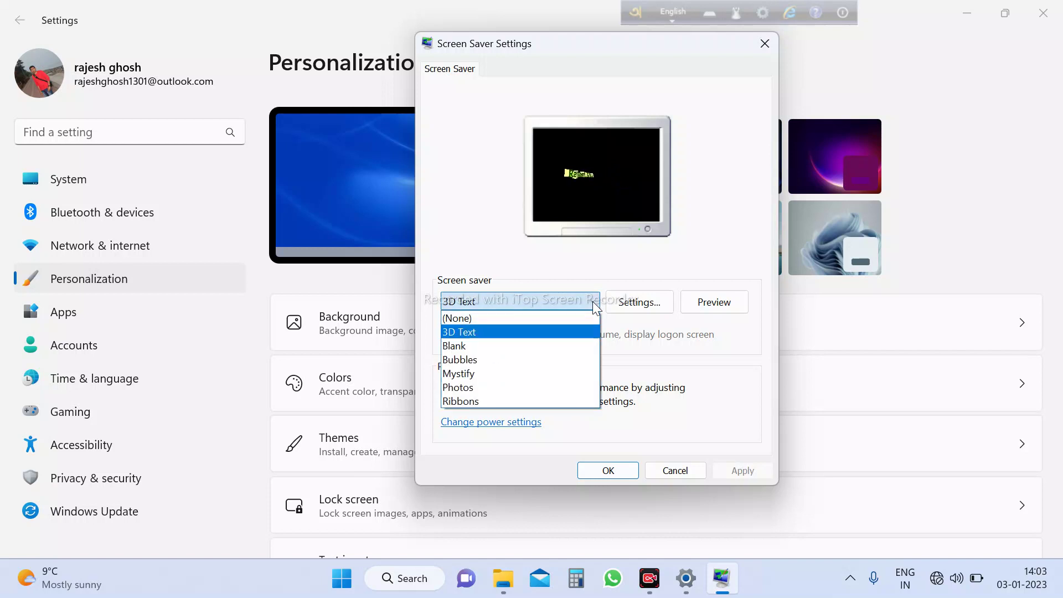
click(462, 361)
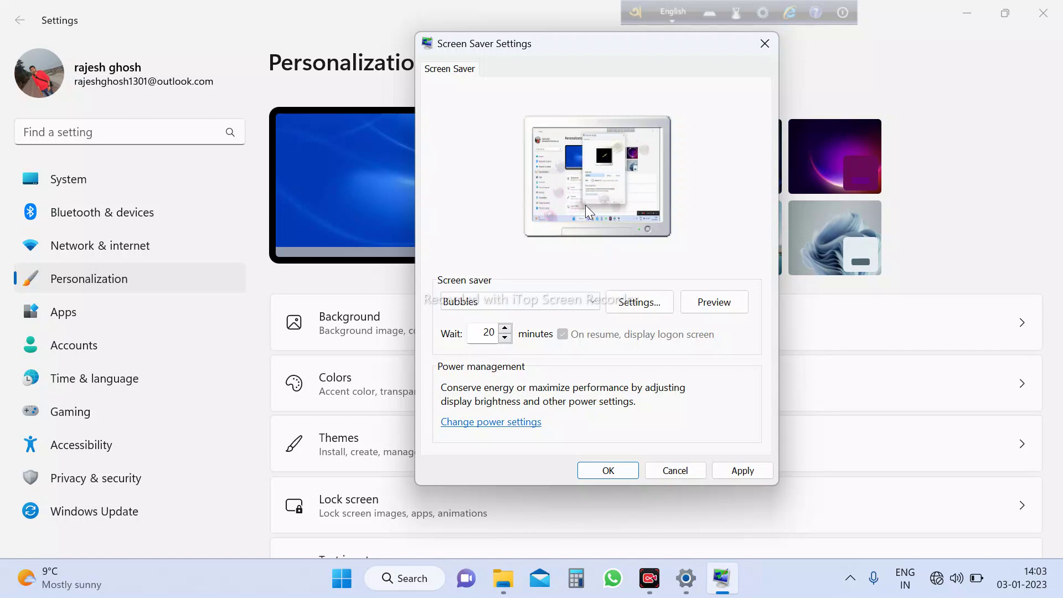
click(713, 302)
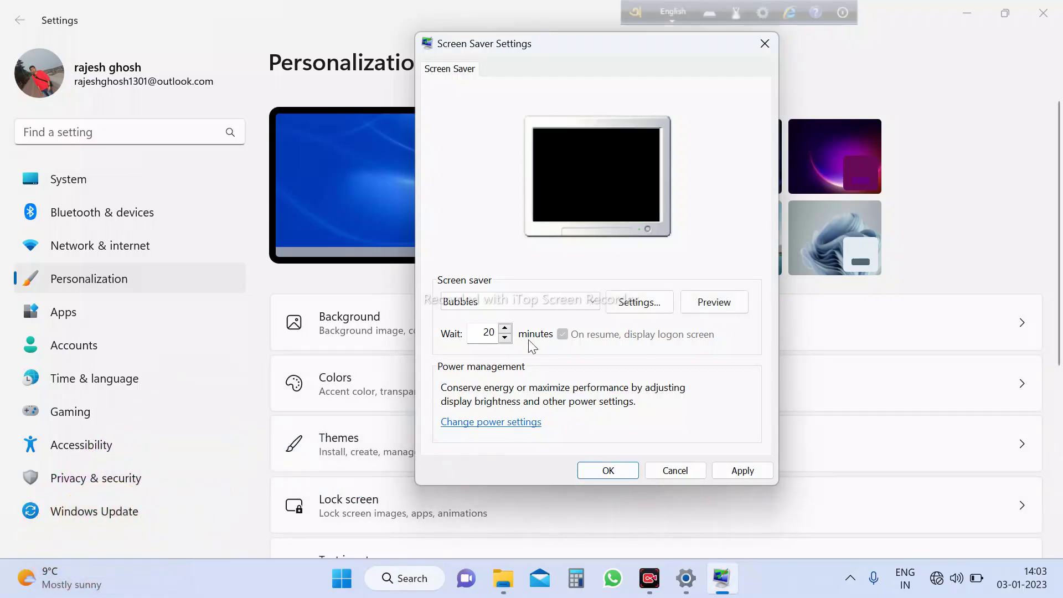
click(703, 309)
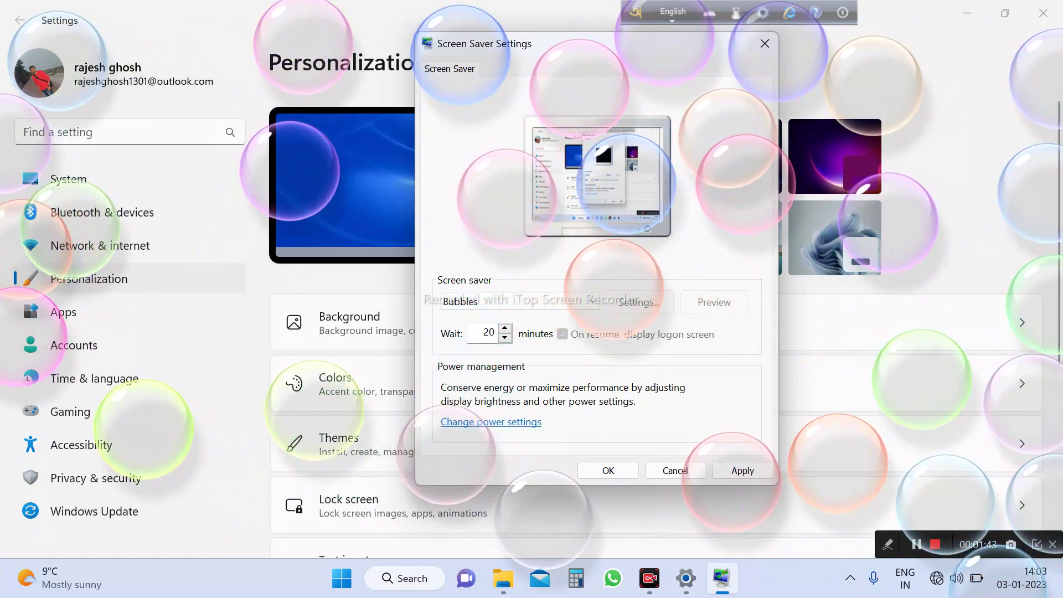
mouse_move(719, 278)
Step: Try the Photos screen saver, switch to Ribbons and preview it full screen
click(592, 303)
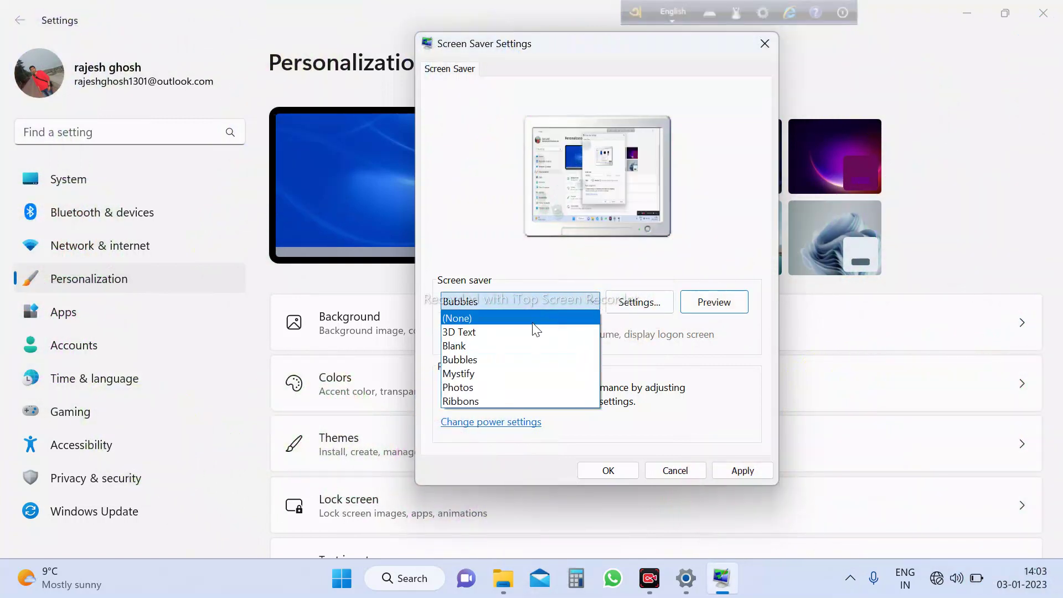
click(468, 388)
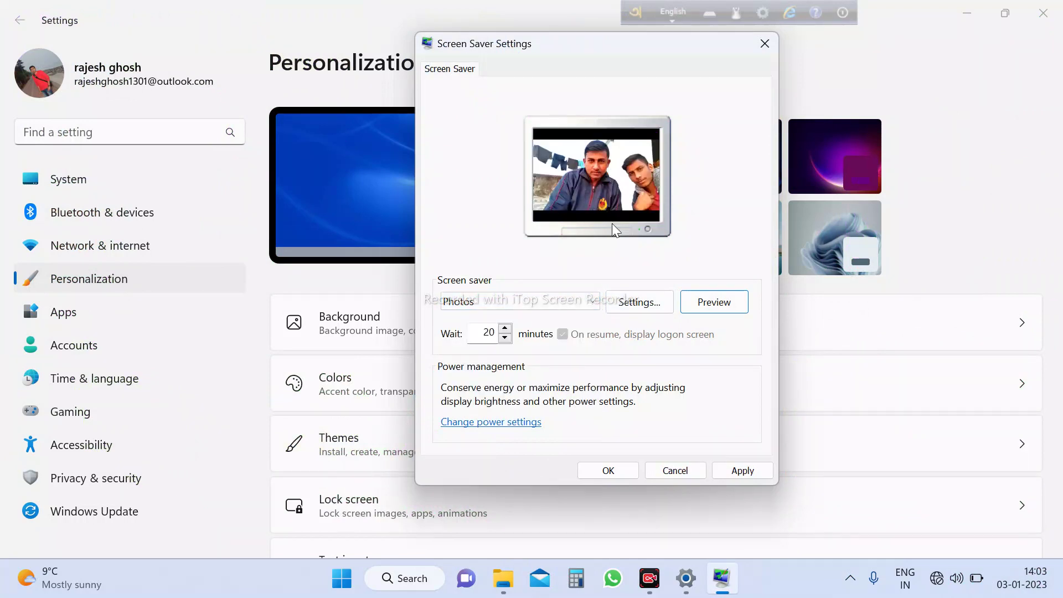
click(593, 305)
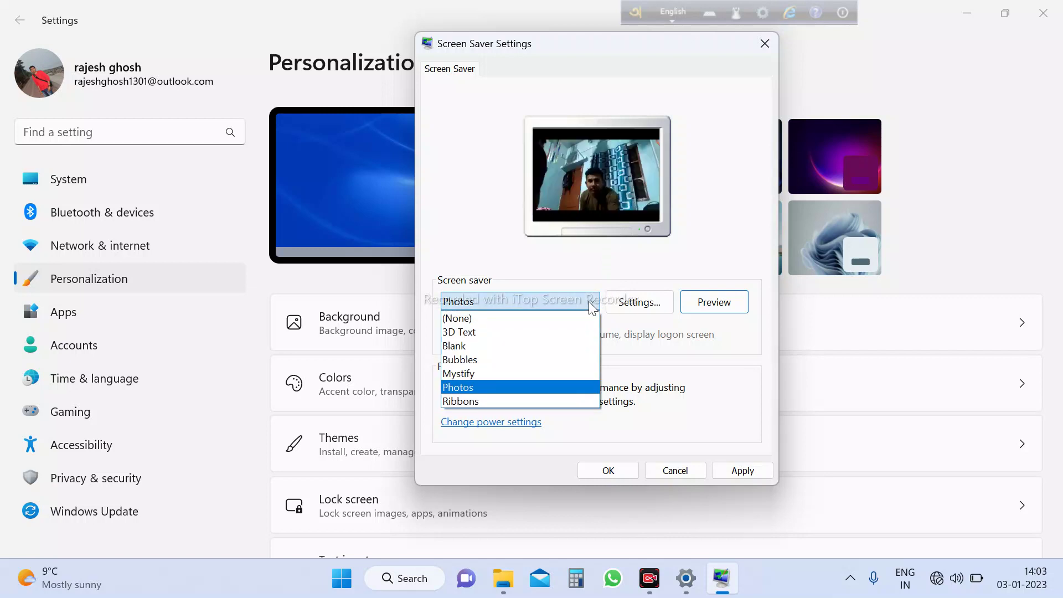
click(459, 402)
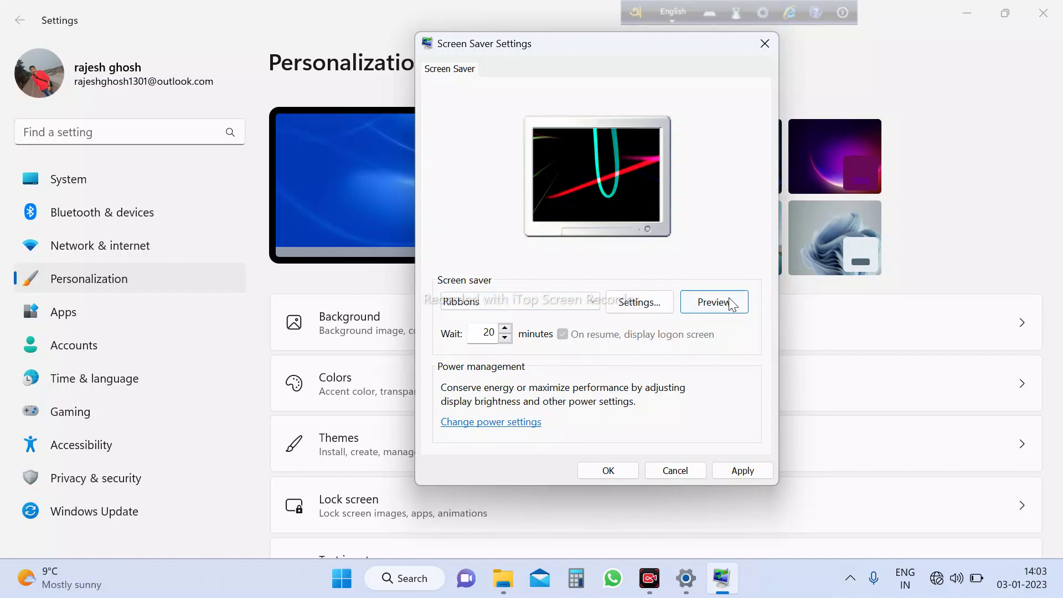
click(742, 303)
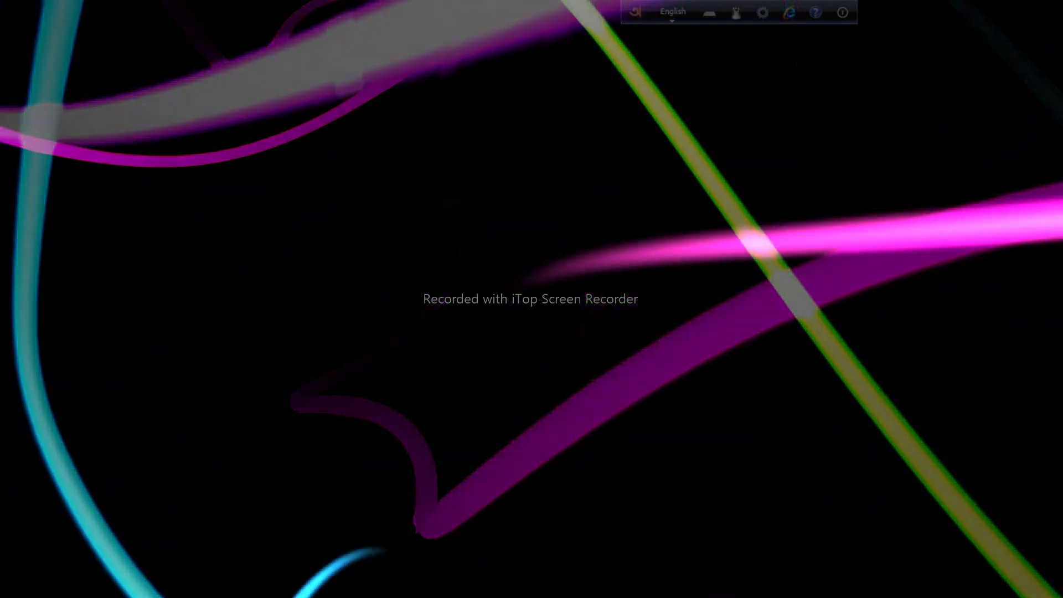
mouse_move(616, 233)
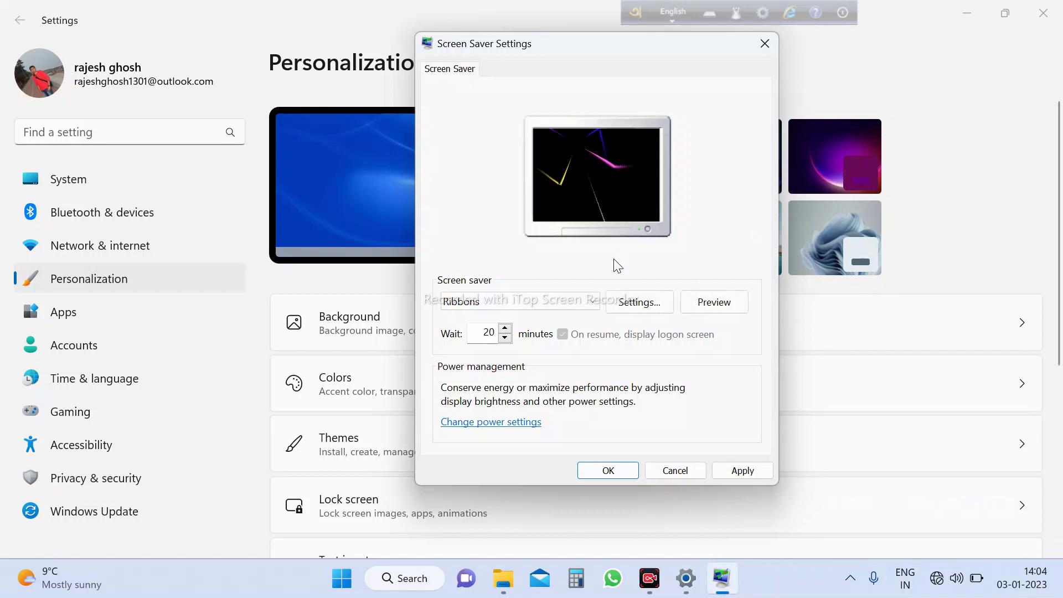
Step: Choose the 3D Text screen saver and set it to display the time
click(593, 302)
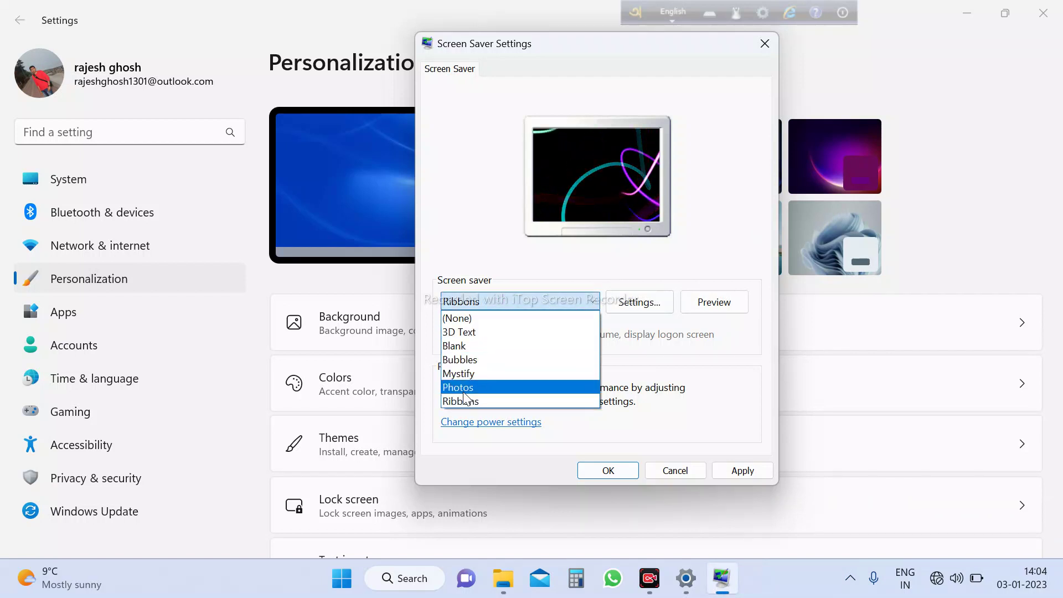
click(459, 332)
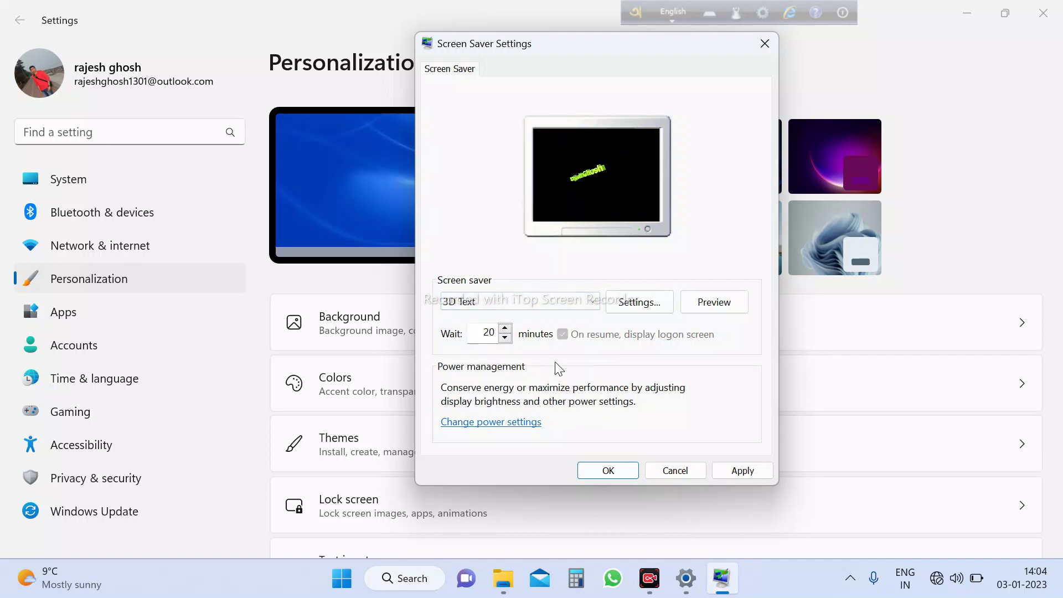
click(643, 303)
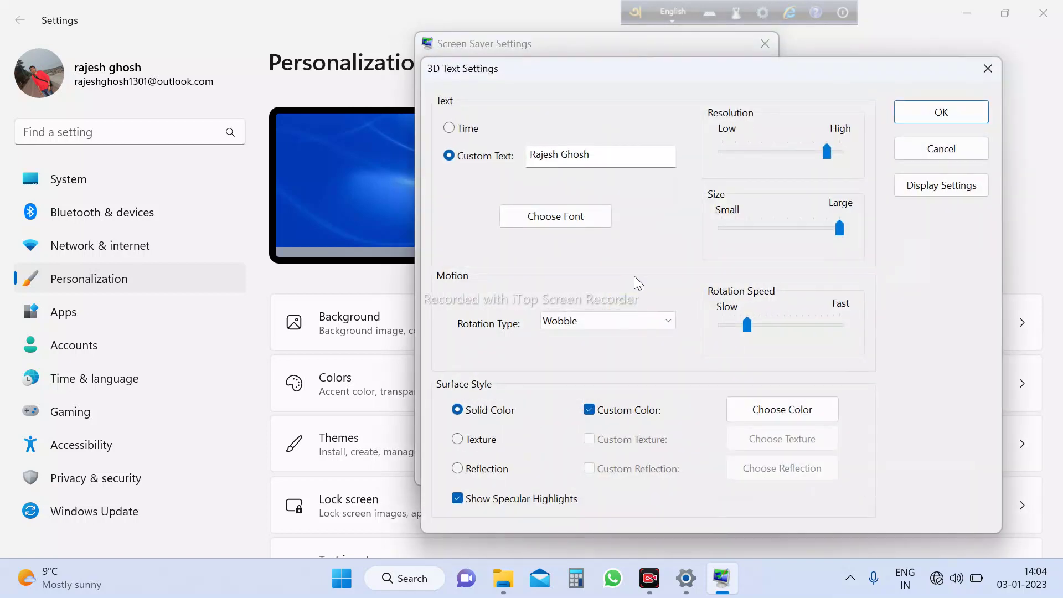
click(456, 132)
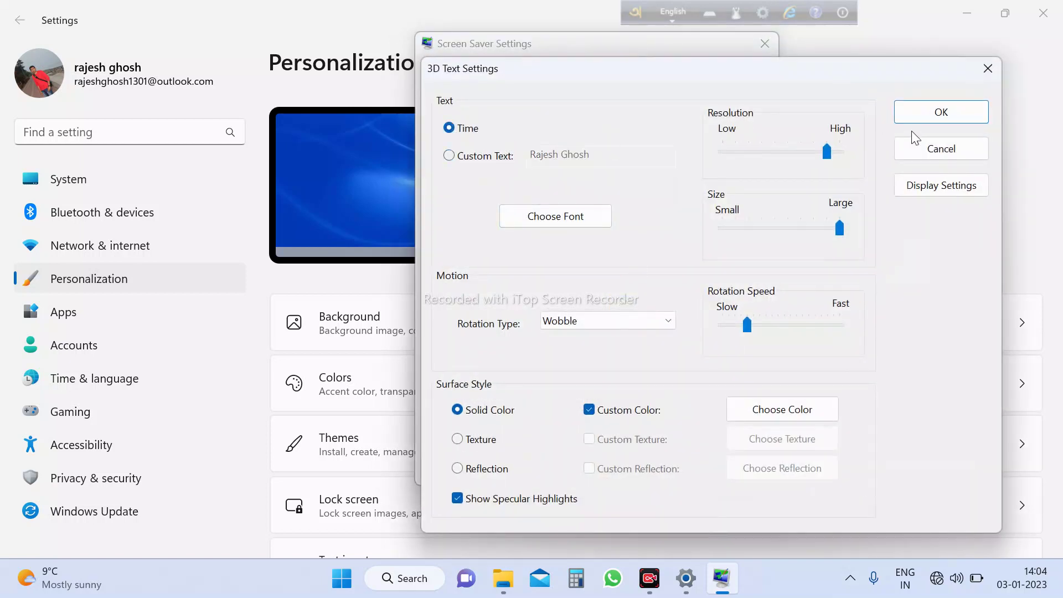
click(922, 111)
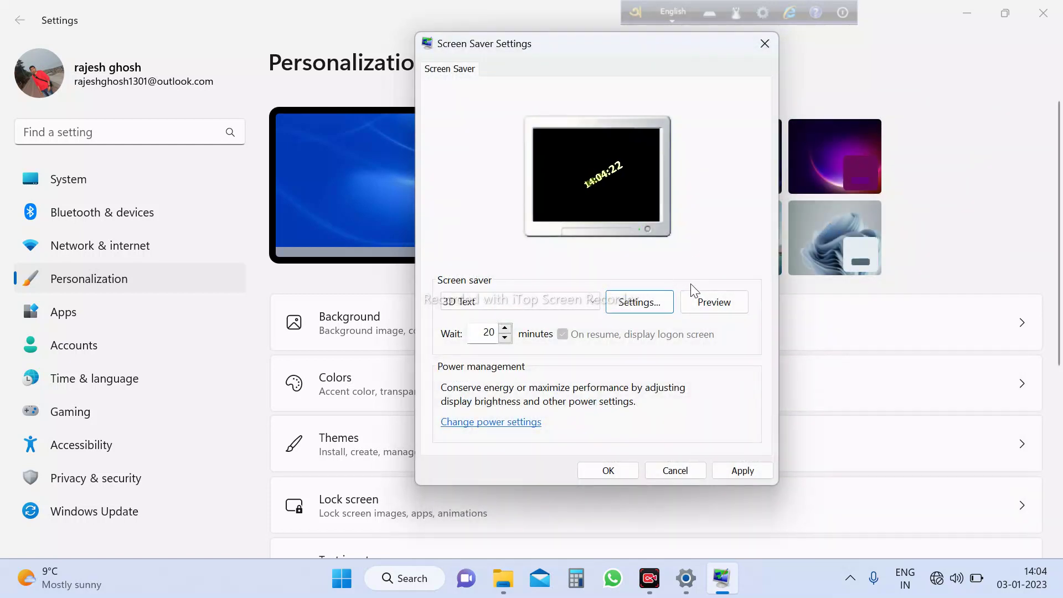
Step: Preview the 3D Text time screen saver full screen
click(712, 301)
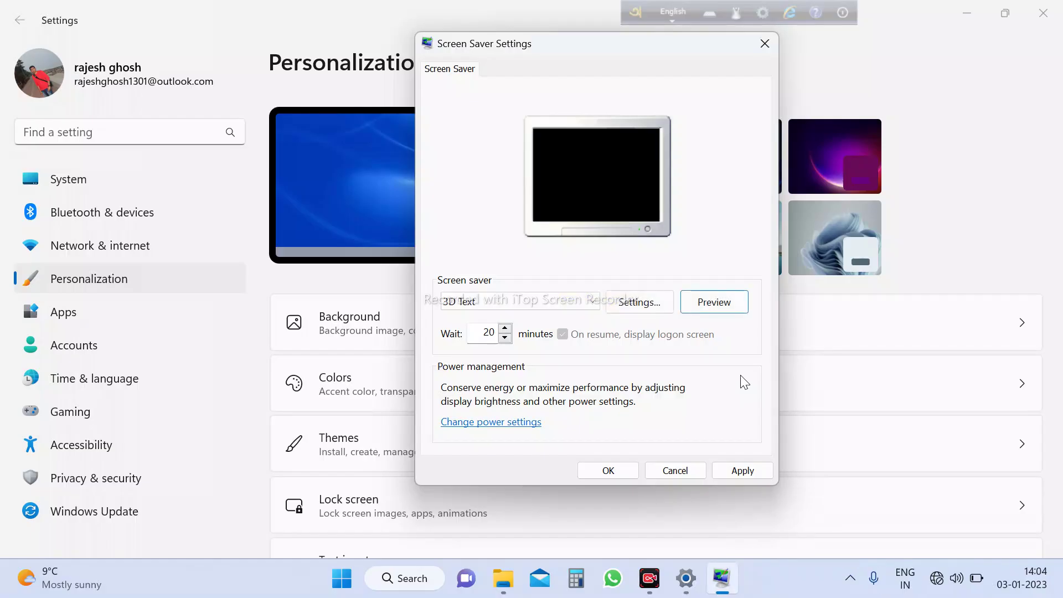
click(718, 304)
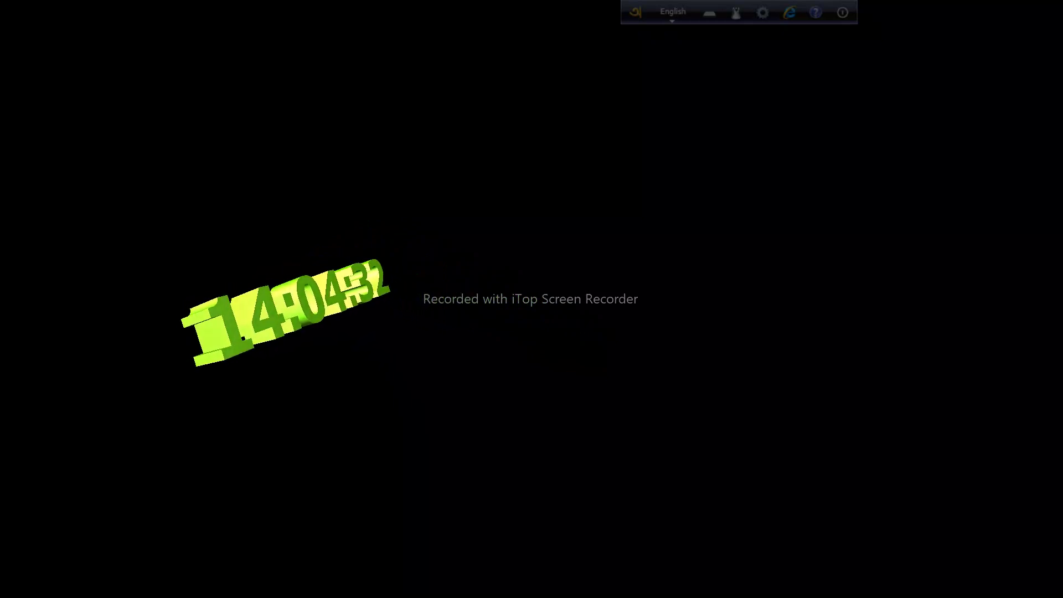
mouse_move(662, 336)
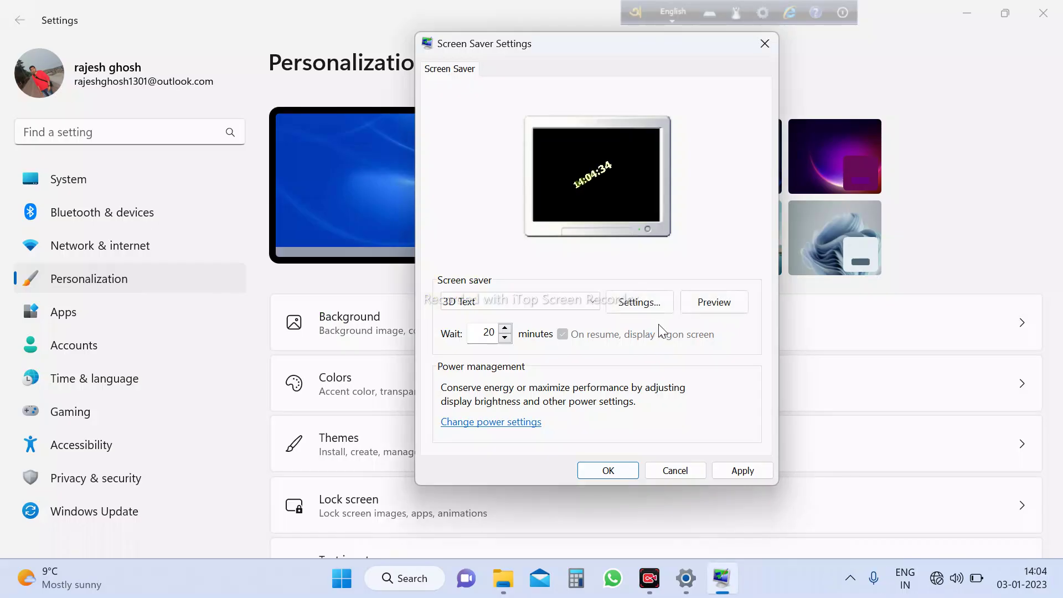
Step: Keep 3D Text as the screen saver and set its text option to Custom Text
click(595, 304)
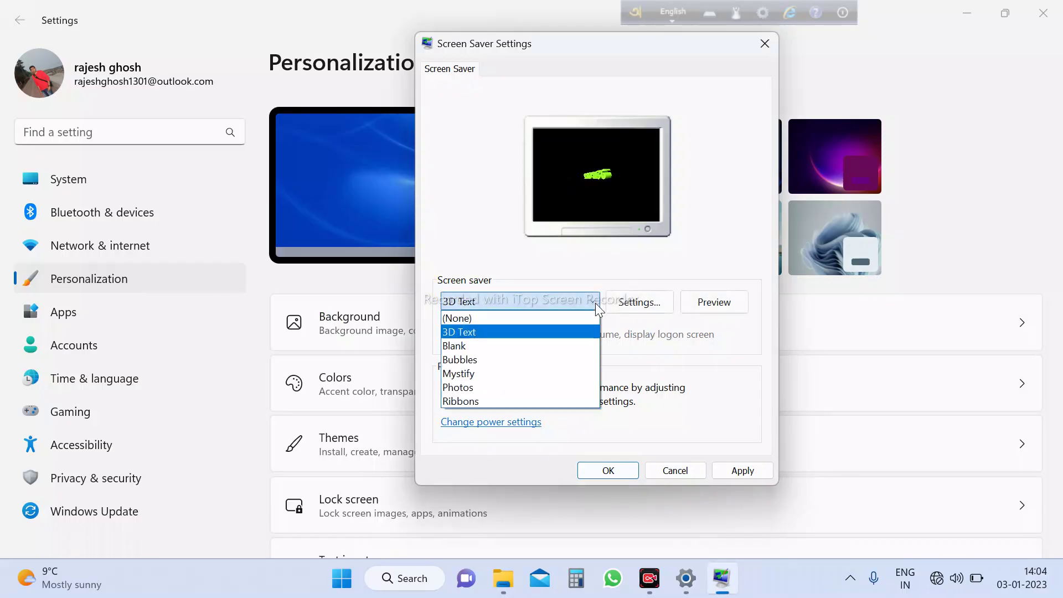
click(554, 330)
click(664, 302)
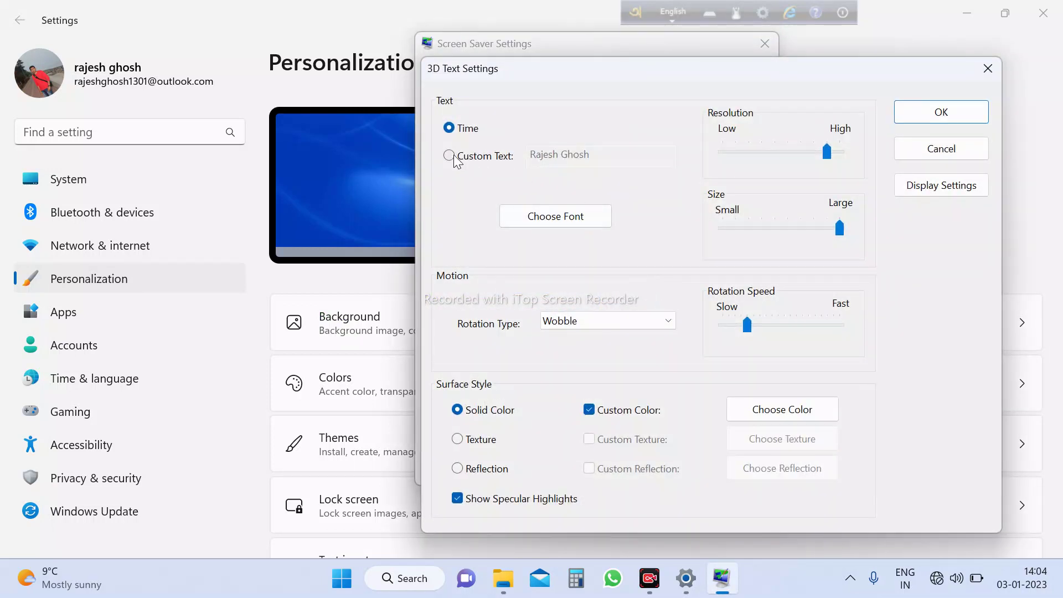
click(454, 160)
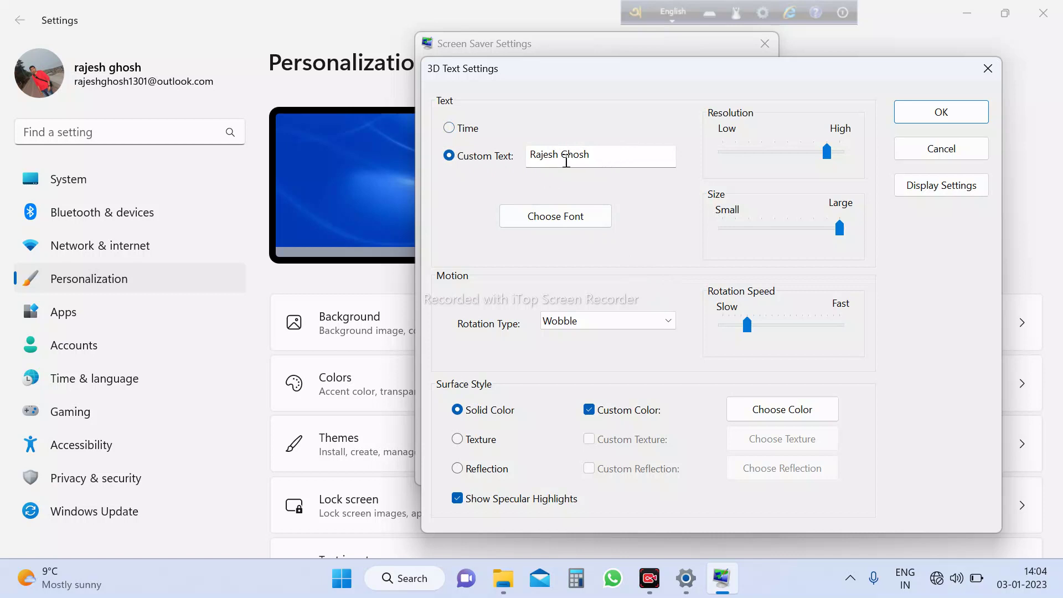
Step: Set the 3D text's font to Times New Roman in bold style
click(558, 217)
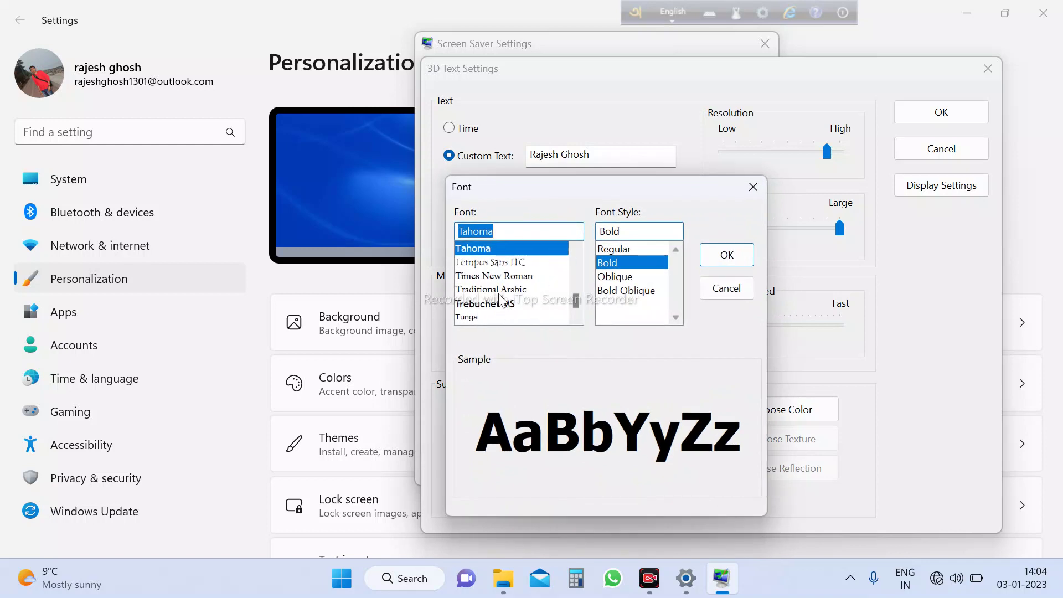
click(503, 277)
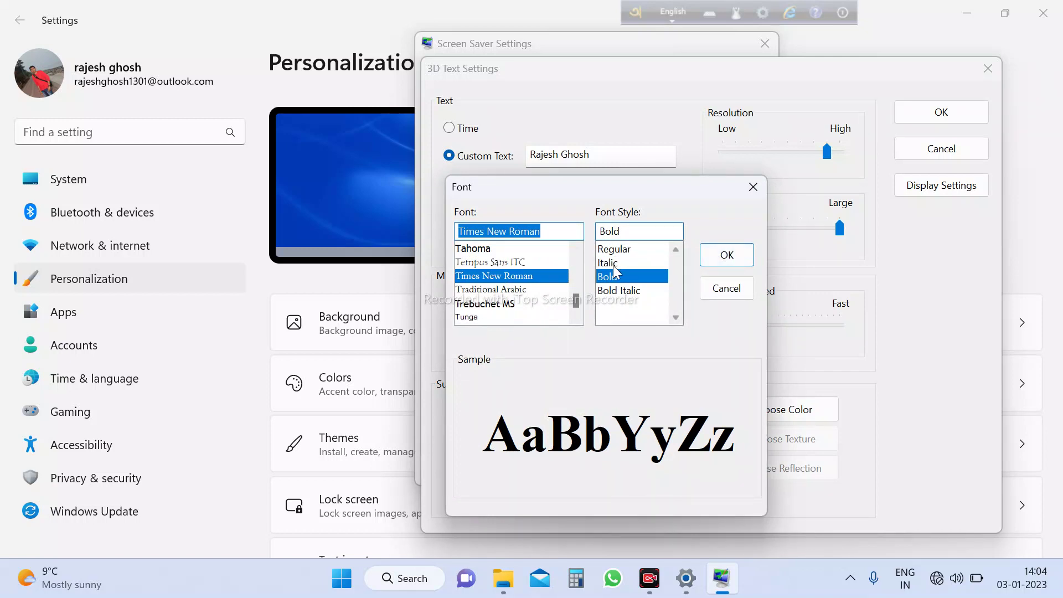
click(720, 255)
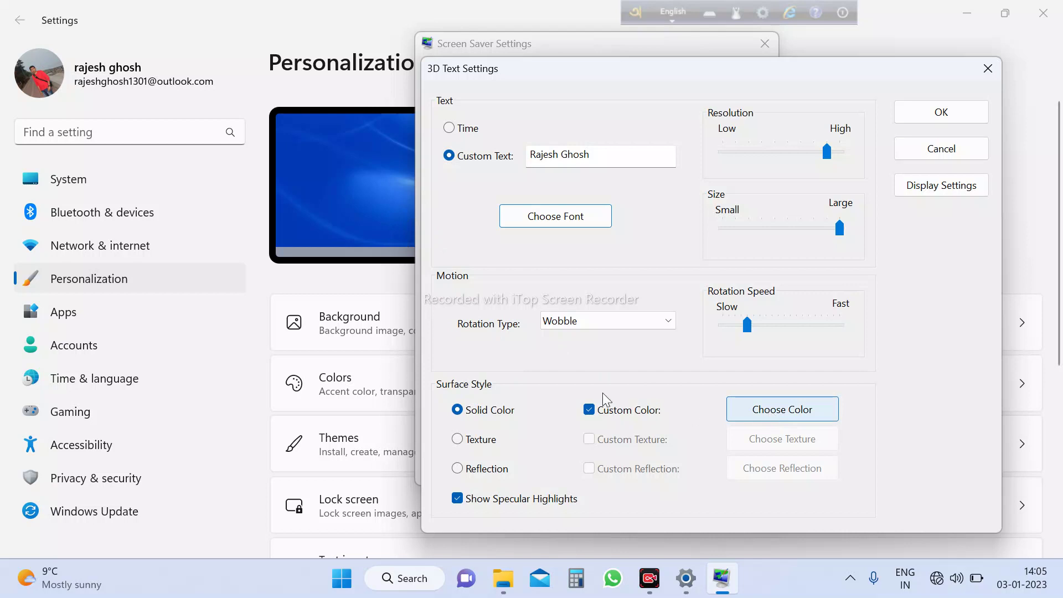
Step: Set the 3D text's custom color to bright lime green (RGB 128, 255, 0) and accept the 3D Text settings
click(779, 410)
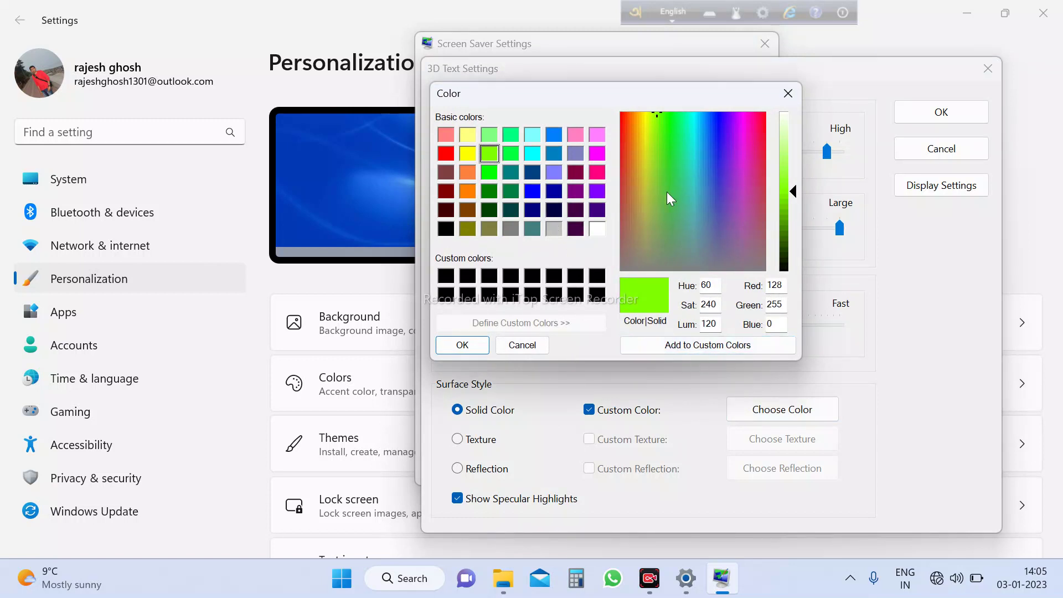
click(468, 347)
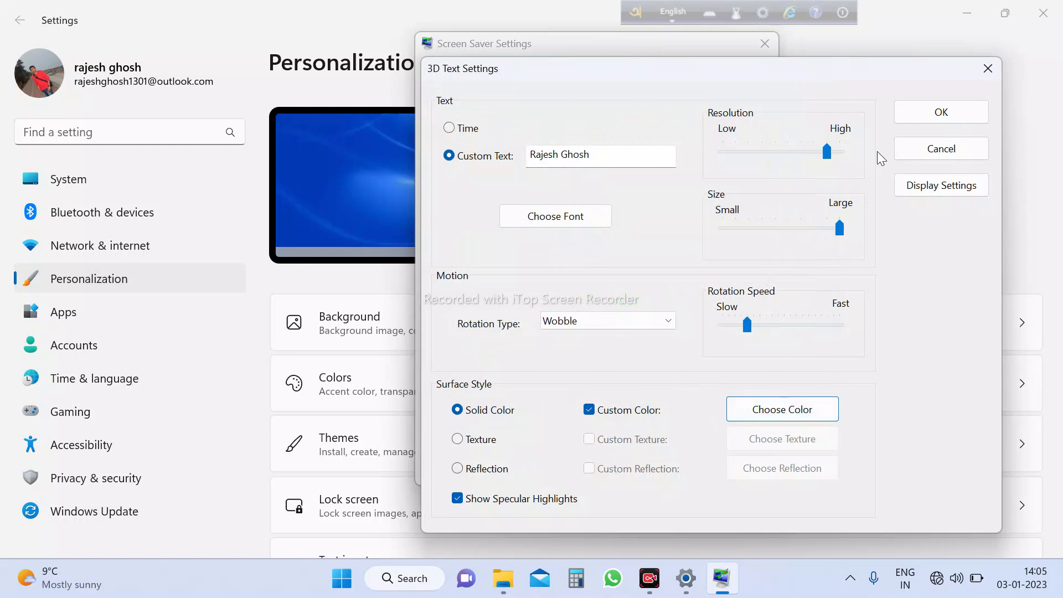
click(921, 113)
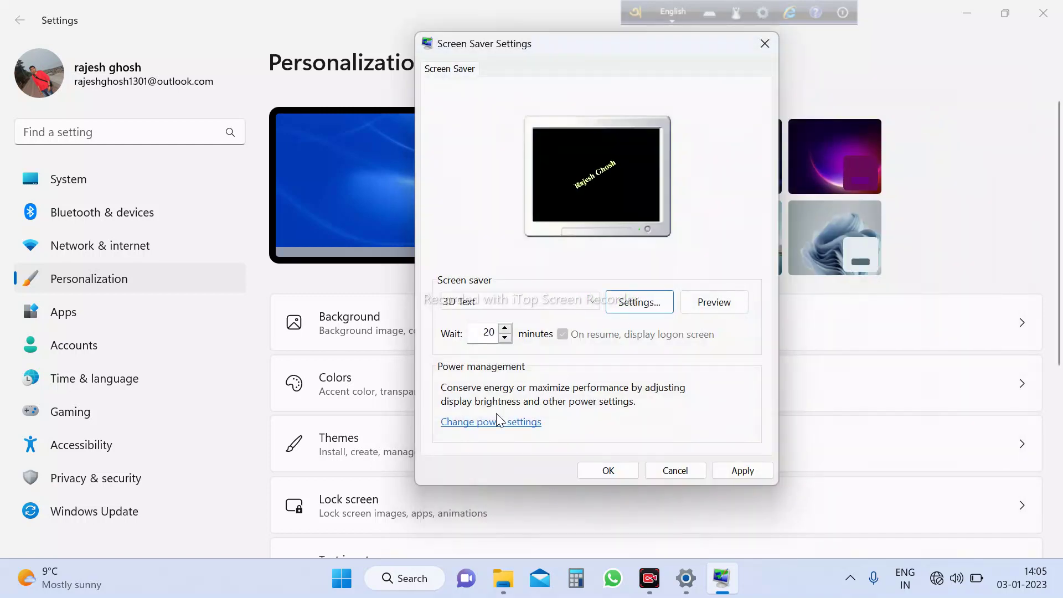
Step: Try a shorter screen saver wait time of 17 minutes, and return it to 20 minutes
click(505, 330)
click(504, 339)
click(504, 339)
click(504, 339)
click(505, 338)
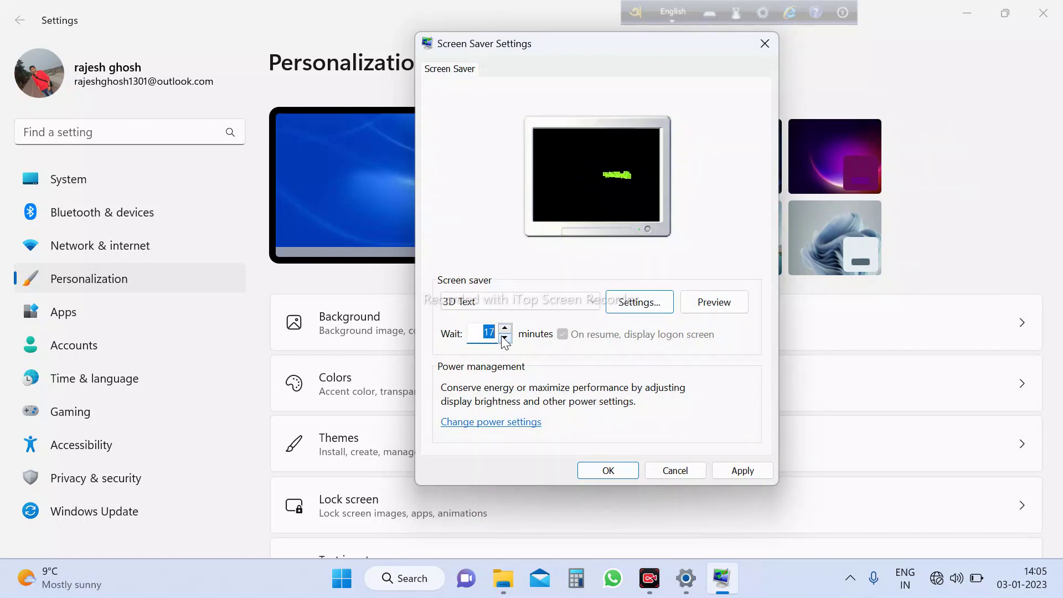
click(504, 327)
click(505, 328)
click(505, 327)
Step: Preview the customized 3D Text screen saver full screen and exit the preview
click(723, 309)
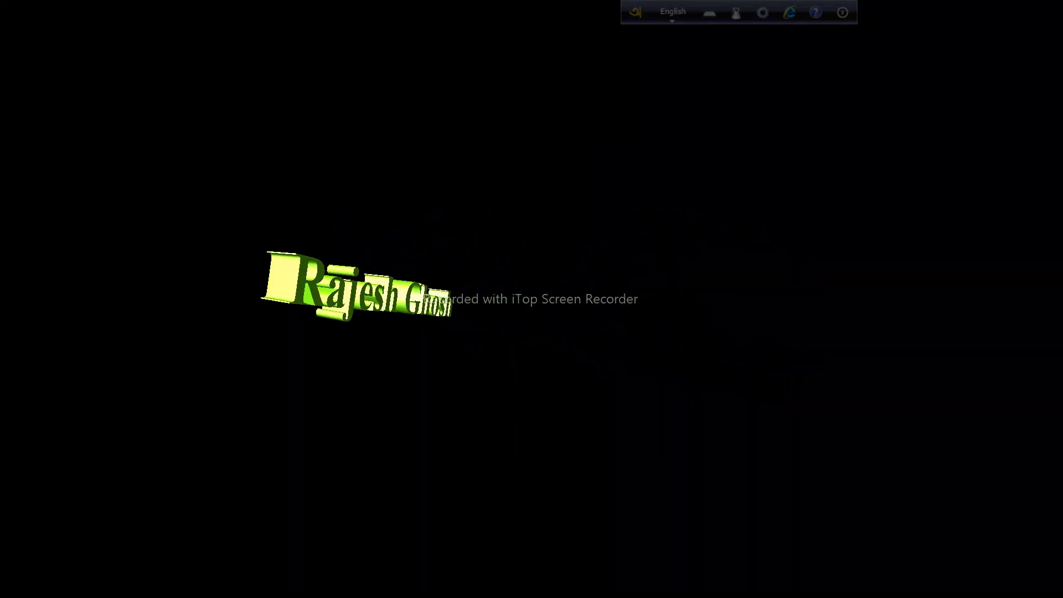
click(718, 309)
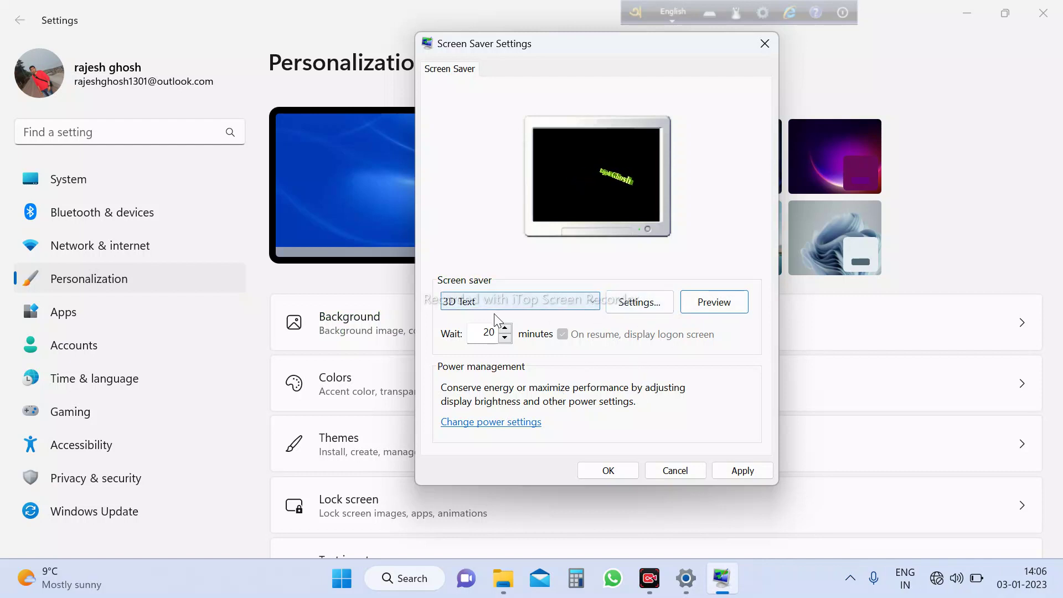
Step: Apply the customized 3D Text screen saver and close the screen saver settings
click(734, 475)
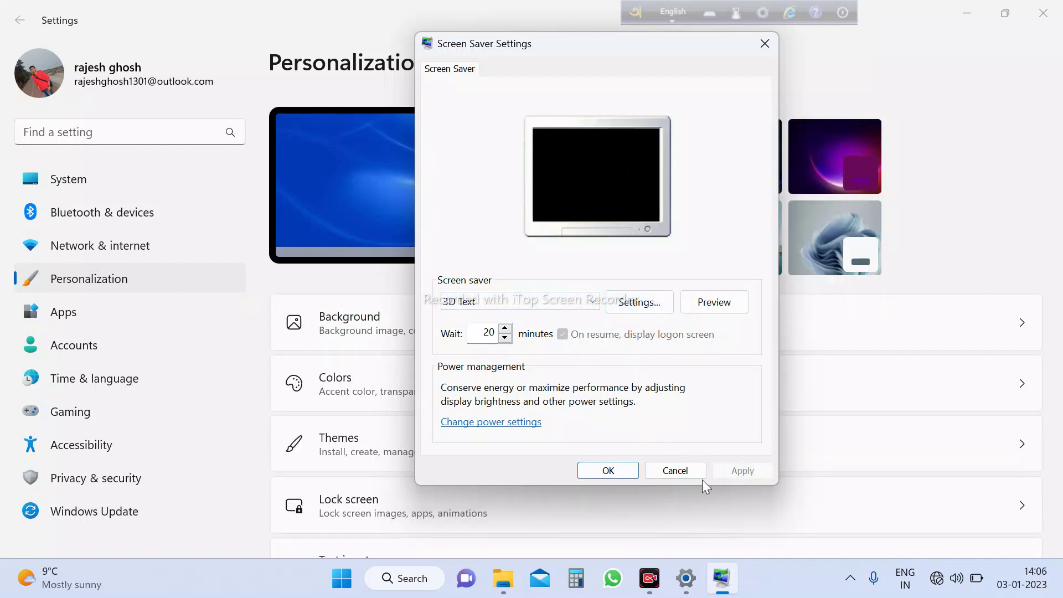
click(599, 472)
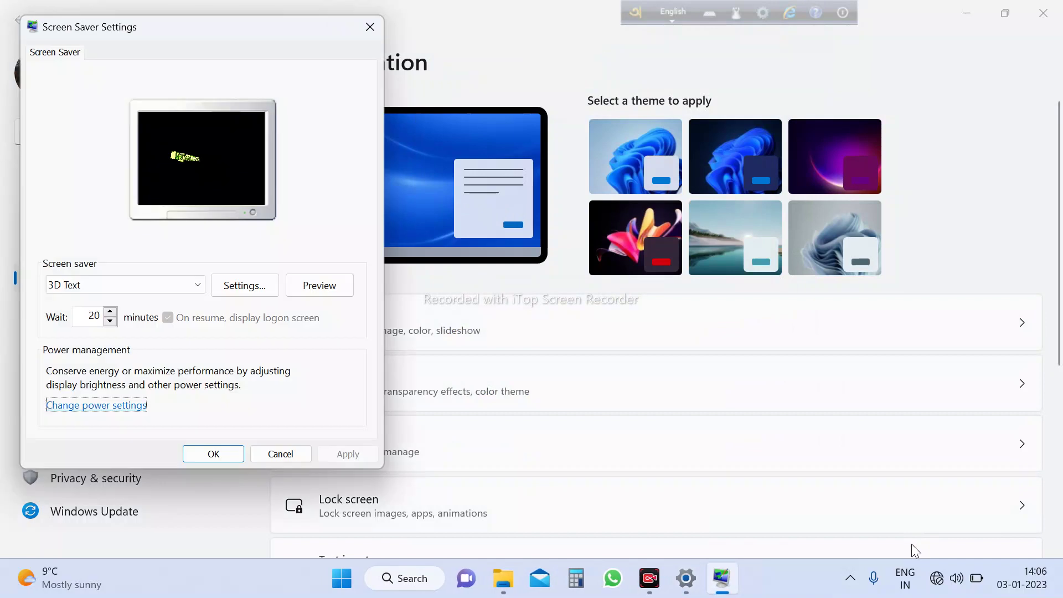
click(370, 28)
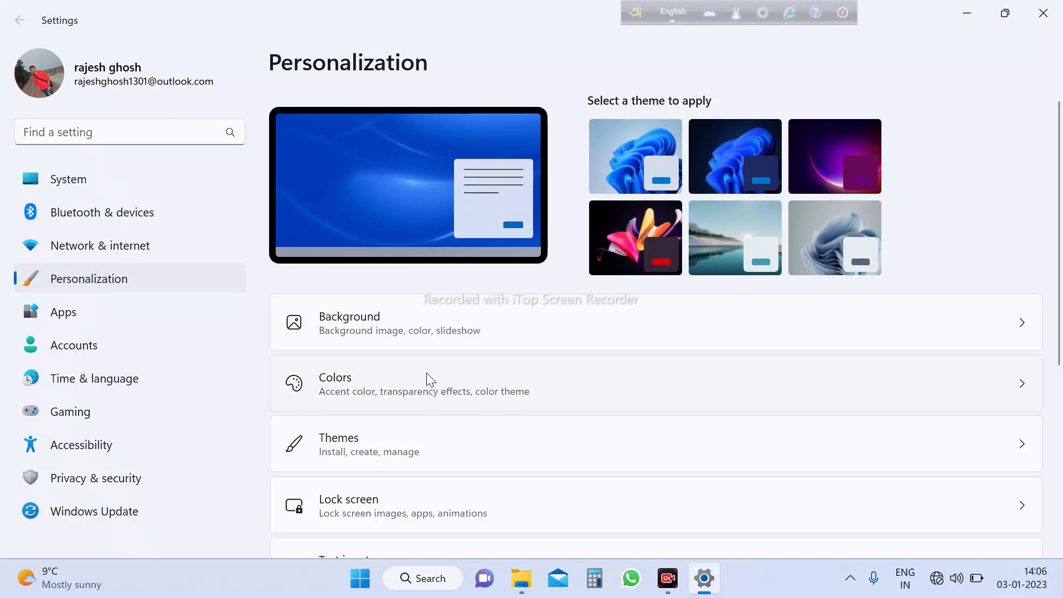
scroll(426, 373, down, 4)
scroll(427, 373, up, 4)
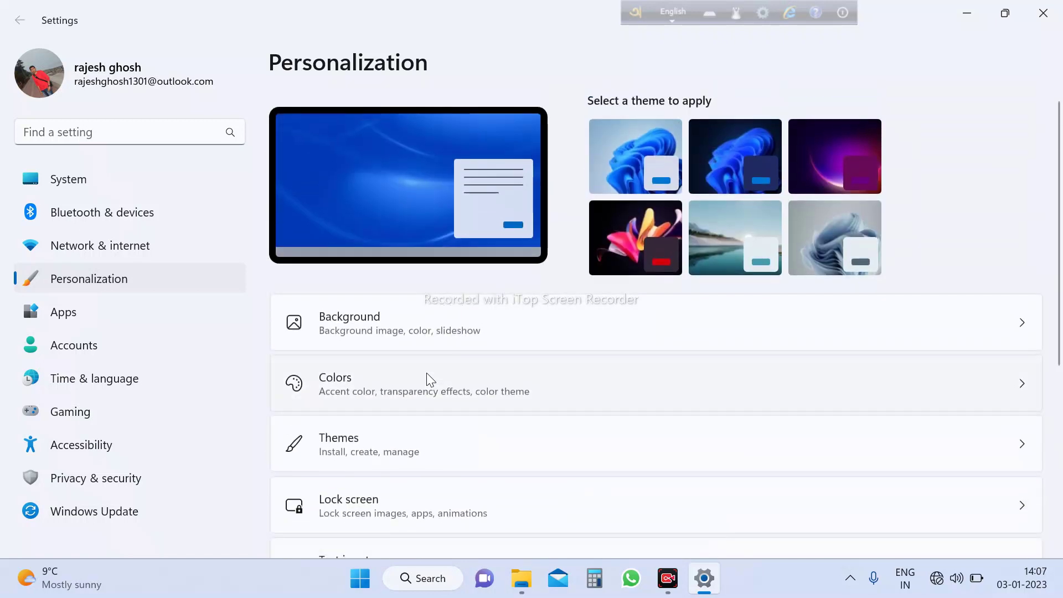